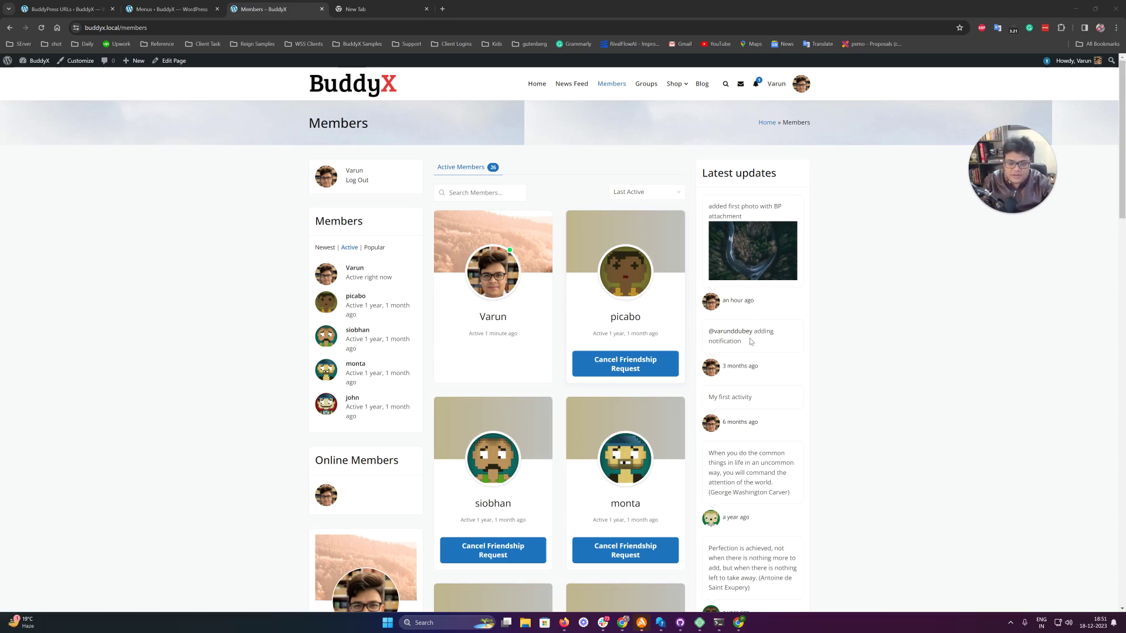
Scroll the Members directory to review its sidebar widgets and Latest updates feed
{"action": "left_click", "coordinate": [895, 356]}
{"action": "scroll", "coordinate": [482, 361], "scroll_direction": "down", "scroll_amount": 7}
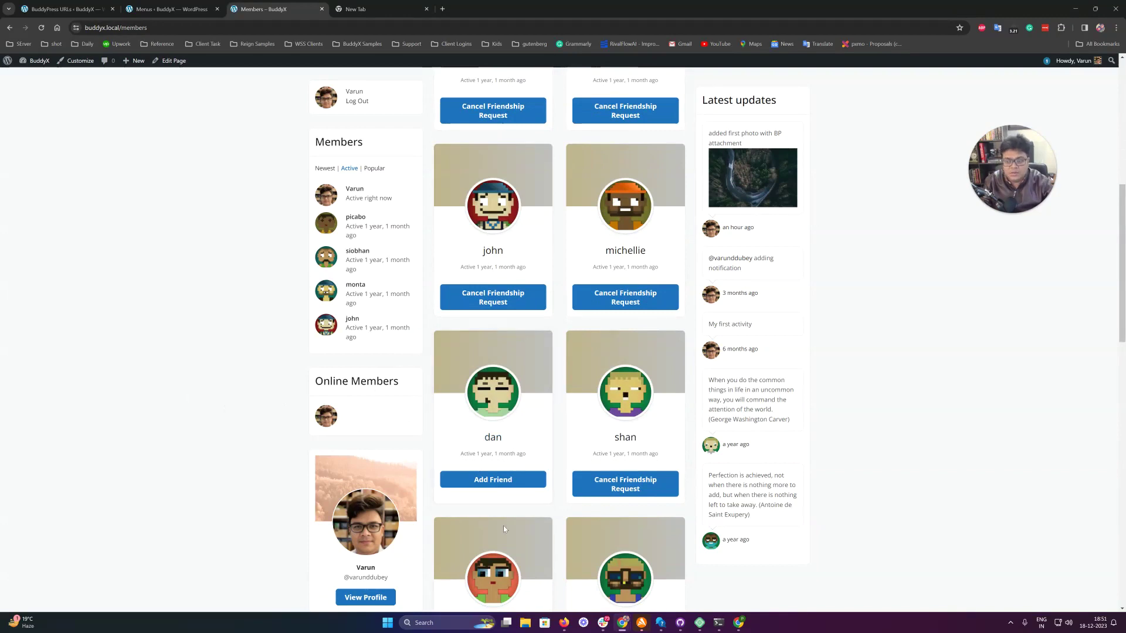
{"action": "scroll", "coordinate": [447, 269], "scroll_direction": "up", "scroll_amount": 7}
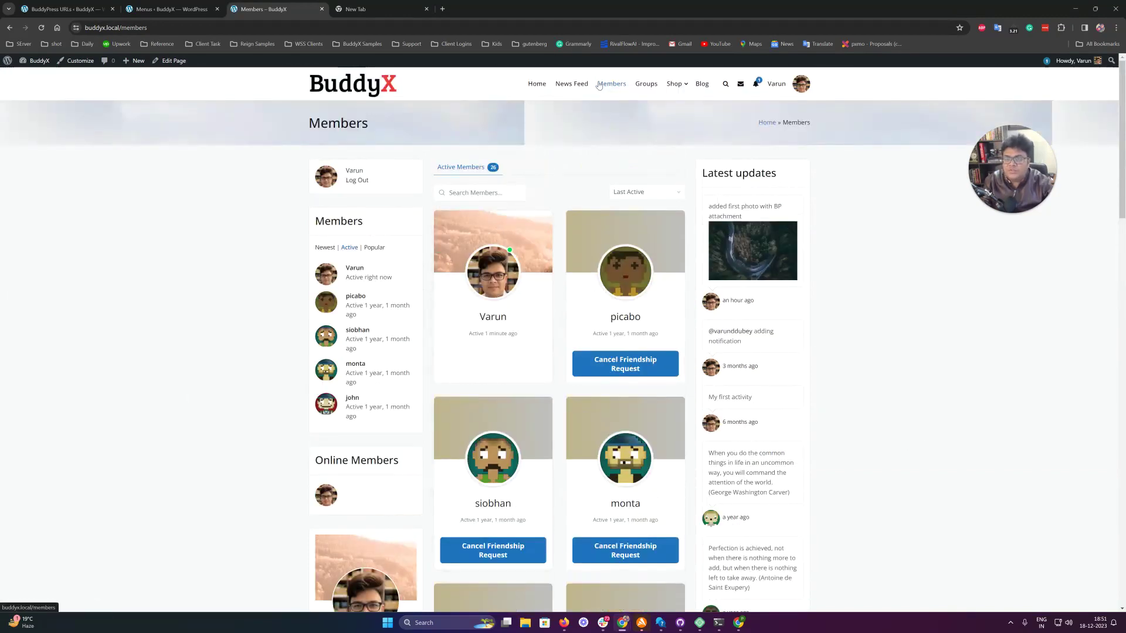
{"action": "scroll", "coordinate": [367, 276], "scroll_direction": "down", "scroll_amount": 2}
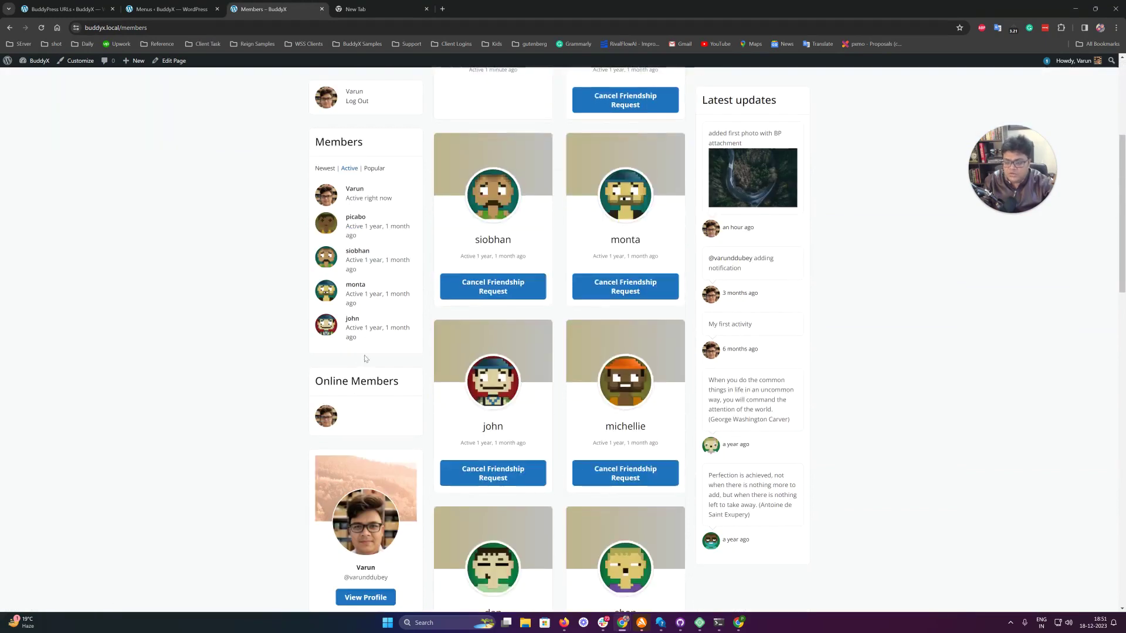
{"action": "scroll", "coordinate": [397, 340], "scroll_direction": "up", "scroll_amount": 2}
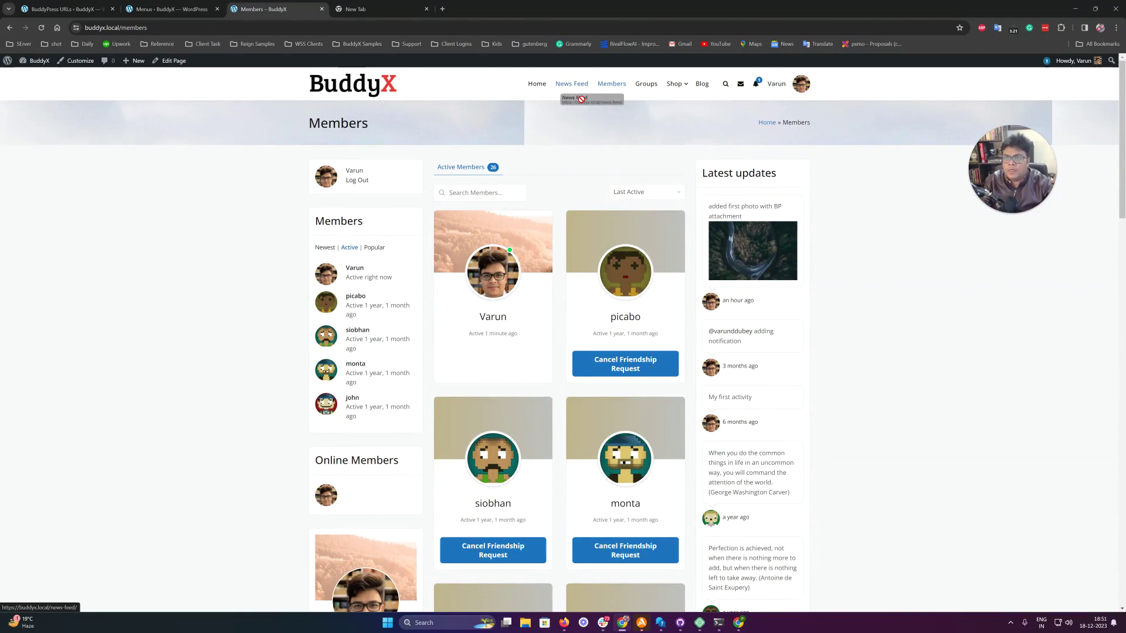
Go to the News Feed page and scroll through its activity posts and Members and Groups sidebars
{"action": "left_click", "coordinate": [571, 84]}
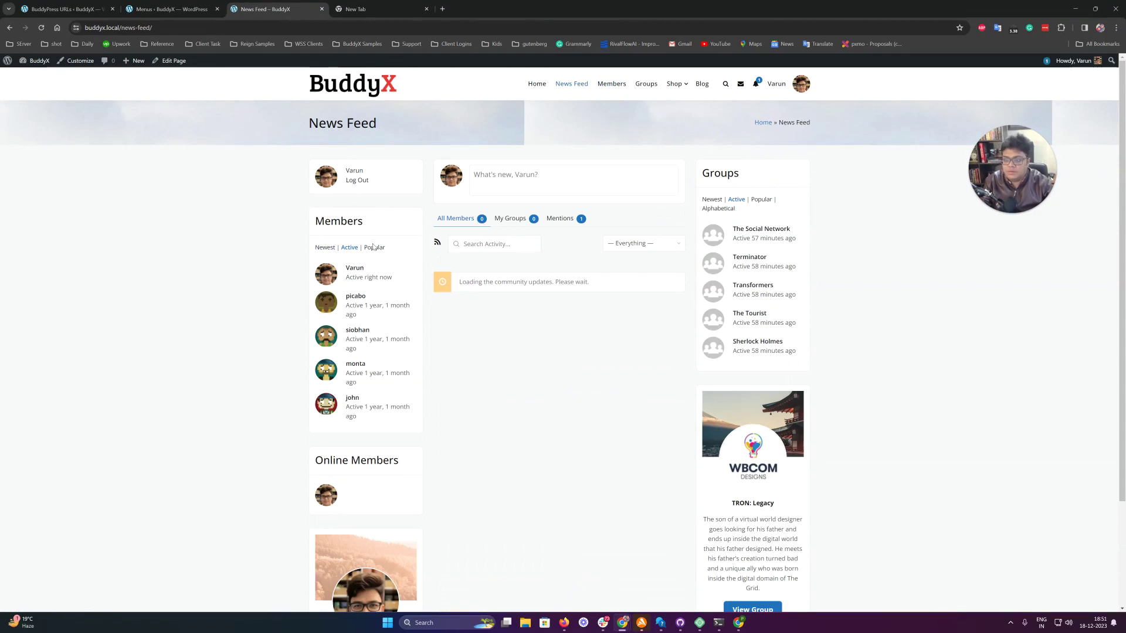
{"action": "scroll", "coordinate": [391, 378], "scroll_direction": "down", "scroll_amount": 1}
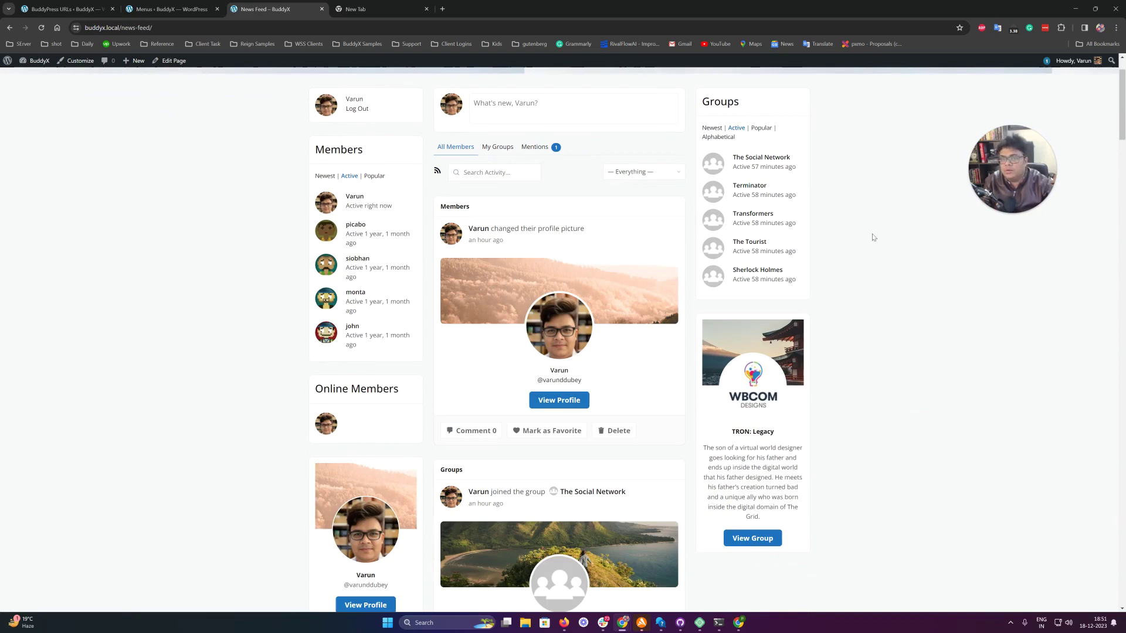
{"action": "scroll", "coordinate": [872, 237], "scroll_direction": "up", "scroll_amount": 2}
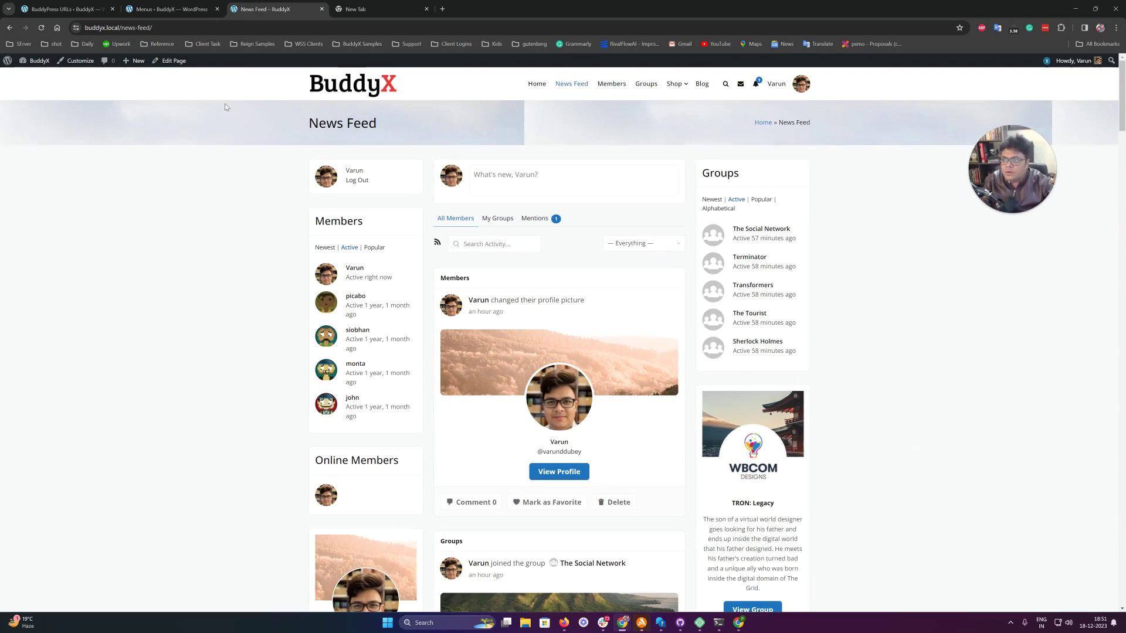
Open the Customizer, browse the Site Sidebar layout choices, and return to the main settings list
{"action": "left_click", "coordinate": [71, 61]}
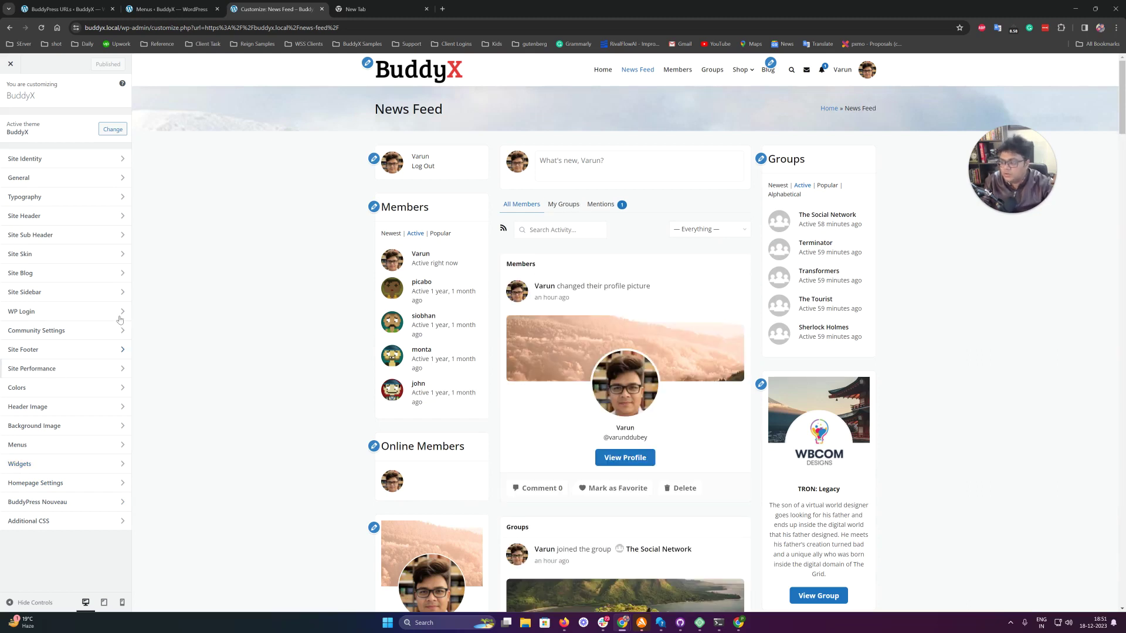
{"action": "left_click", "coordinate": [76, 292]}
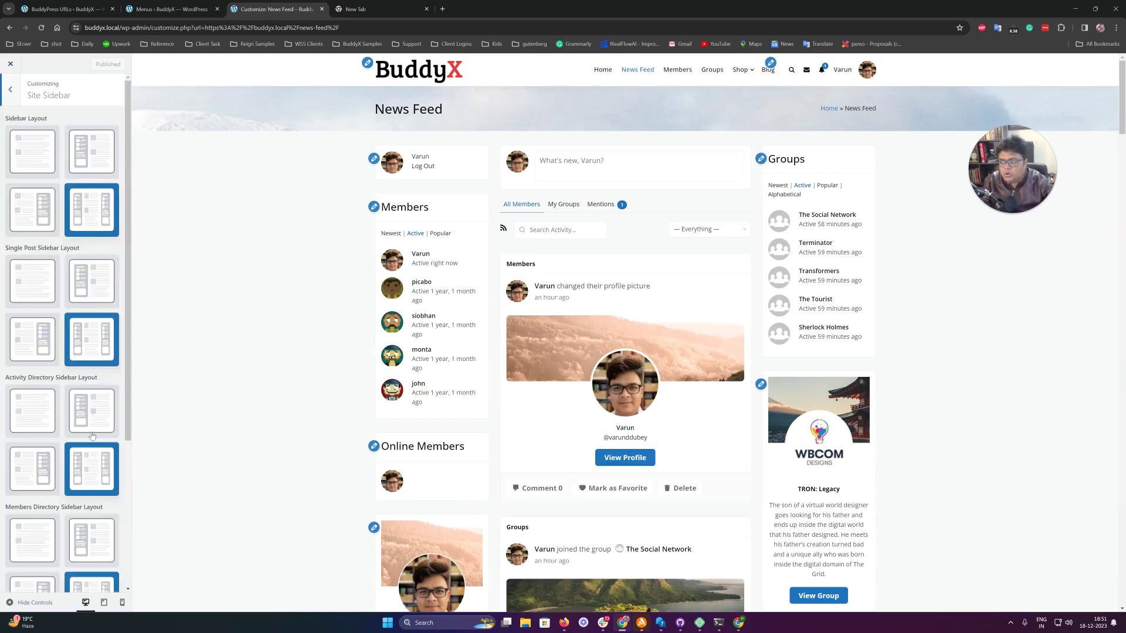
{"action": "scroll", "coordinate": [94, 351], "scroll_direction": "down", "scroll_amount": 3}
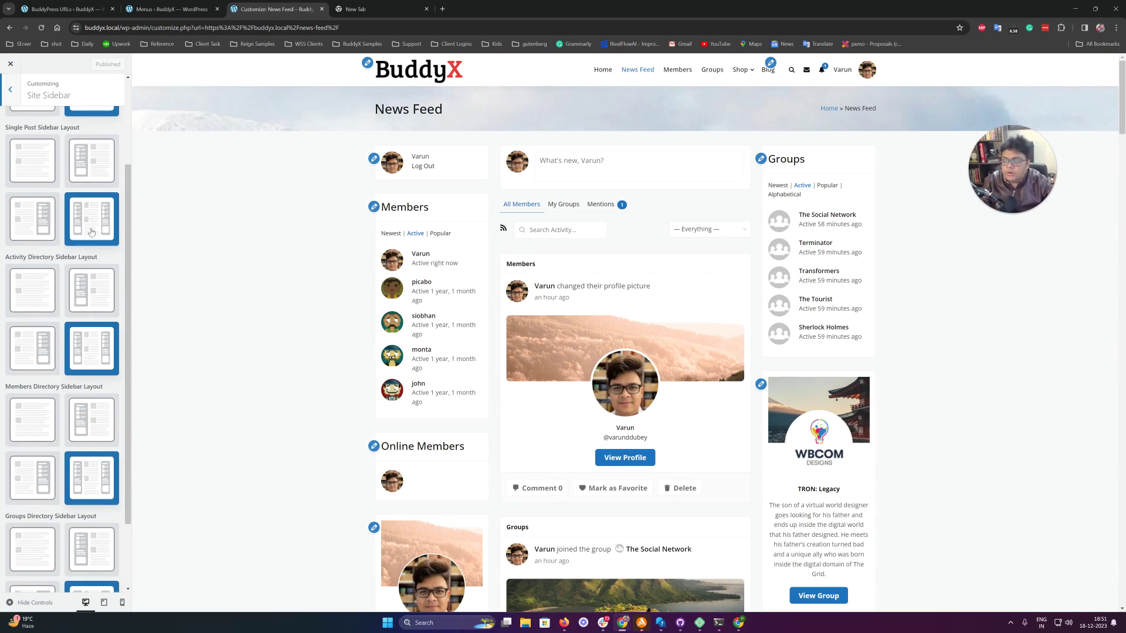
{"action": "scroll", "coordinate": [96, 405], "scroll_direction": "down", "scroll_amount": 2}
{"action": "scroll", "coordinate": [96, 410], "scroll_direction": "up", "scroll_amount": 5}
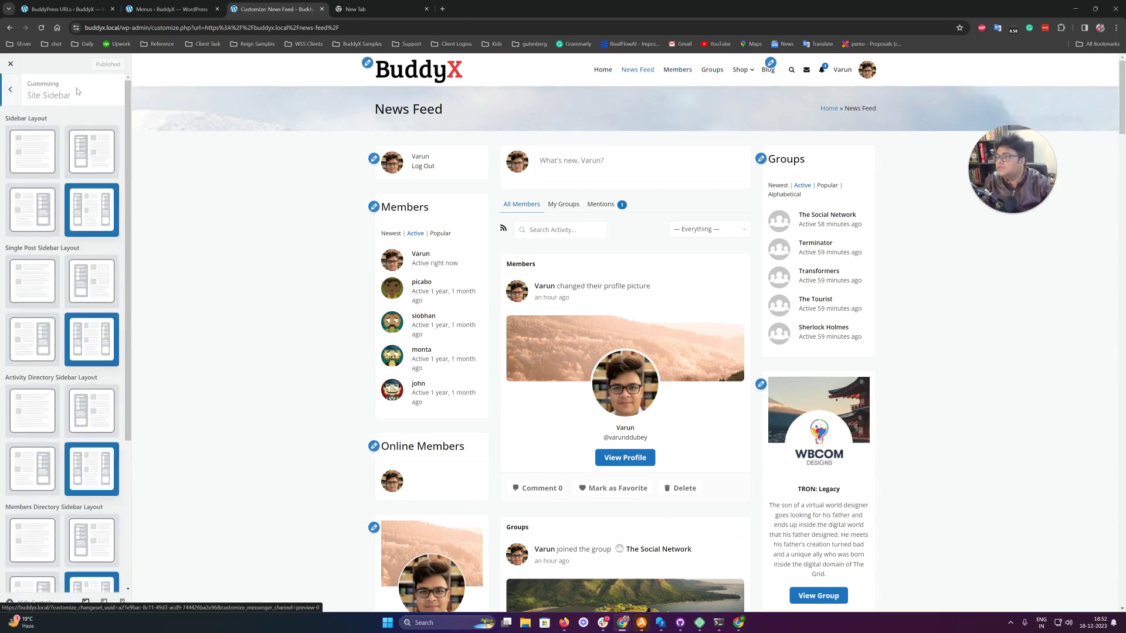
{"action": "left_click", "coordinate": [10, 92]}
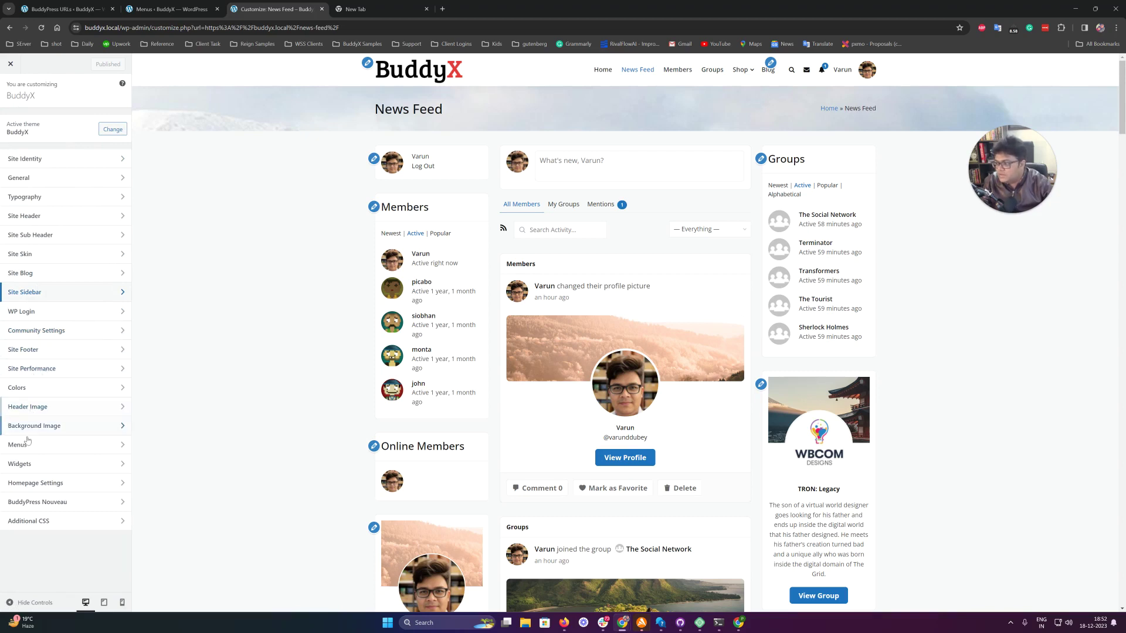
Inspect the Community Left Sidebar's login, Members, Online Members and profile card widget blocks
{"action": "left_click", "coordinate": [28, 465]}
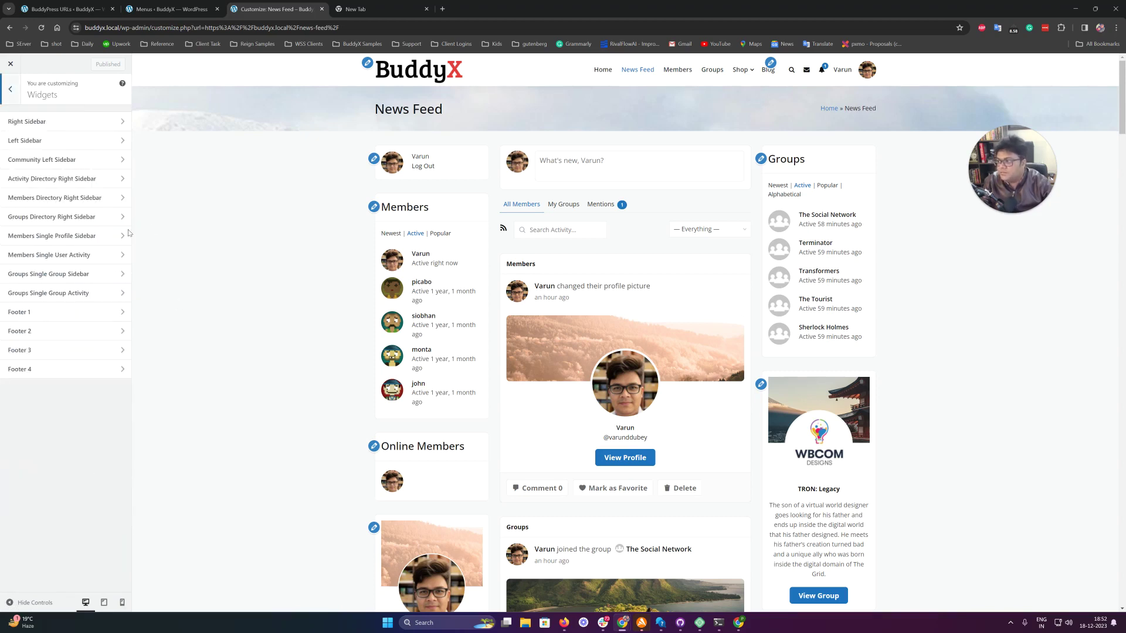
{"action": "left_click", "coordinate": [88, 160]}
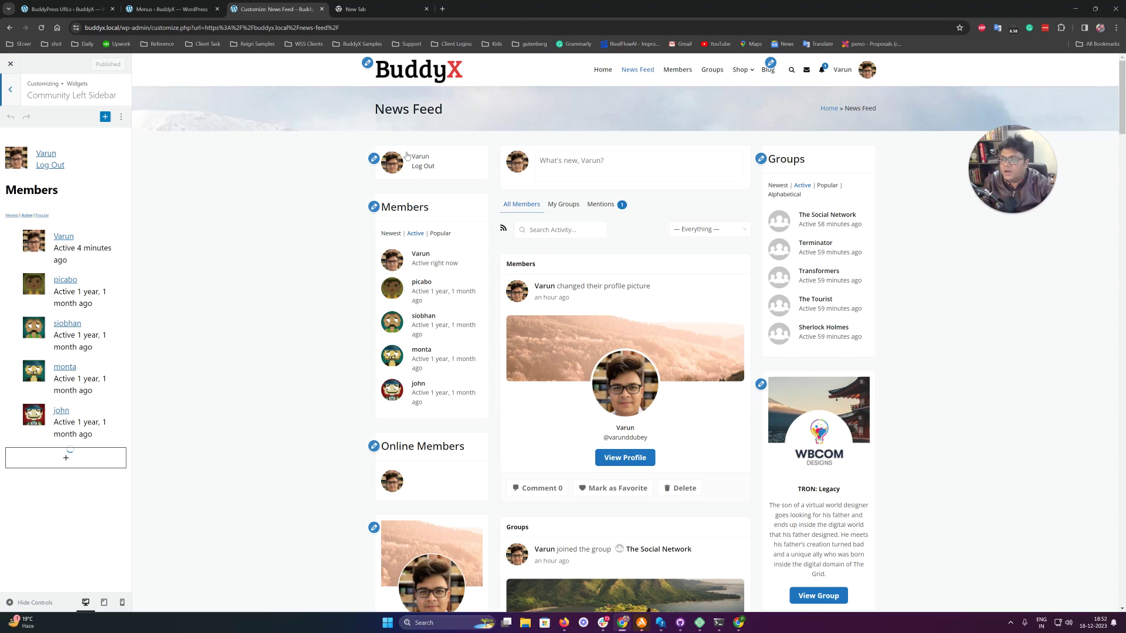
{"action": "left_click", "coordinate": [84, 157]}
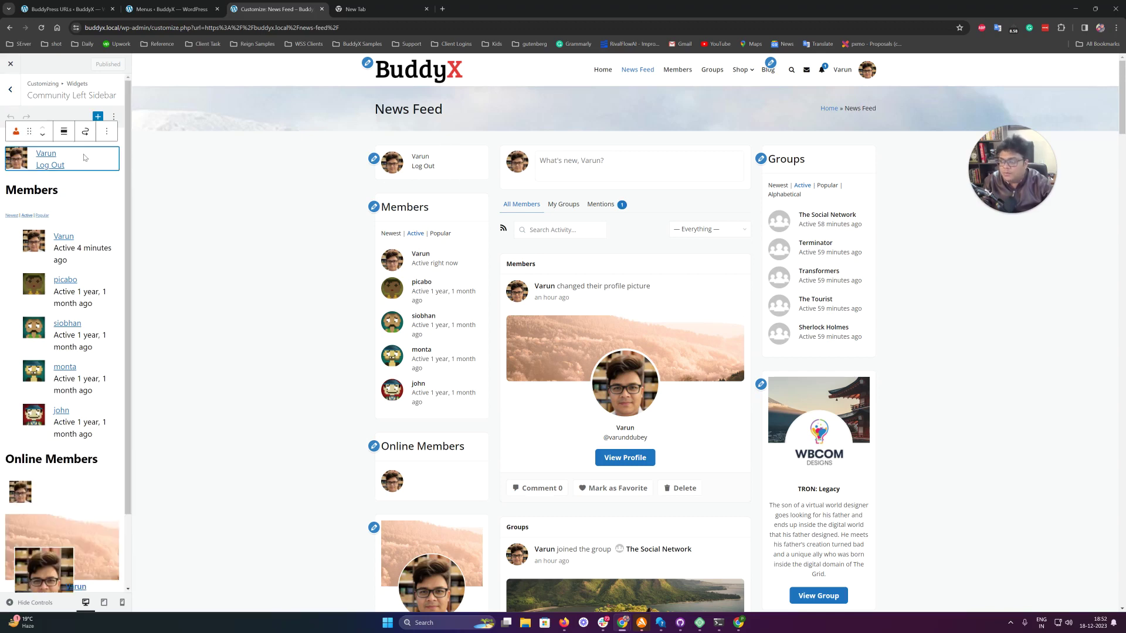
{"action": "left_click", "coordinate": [106, 226]}
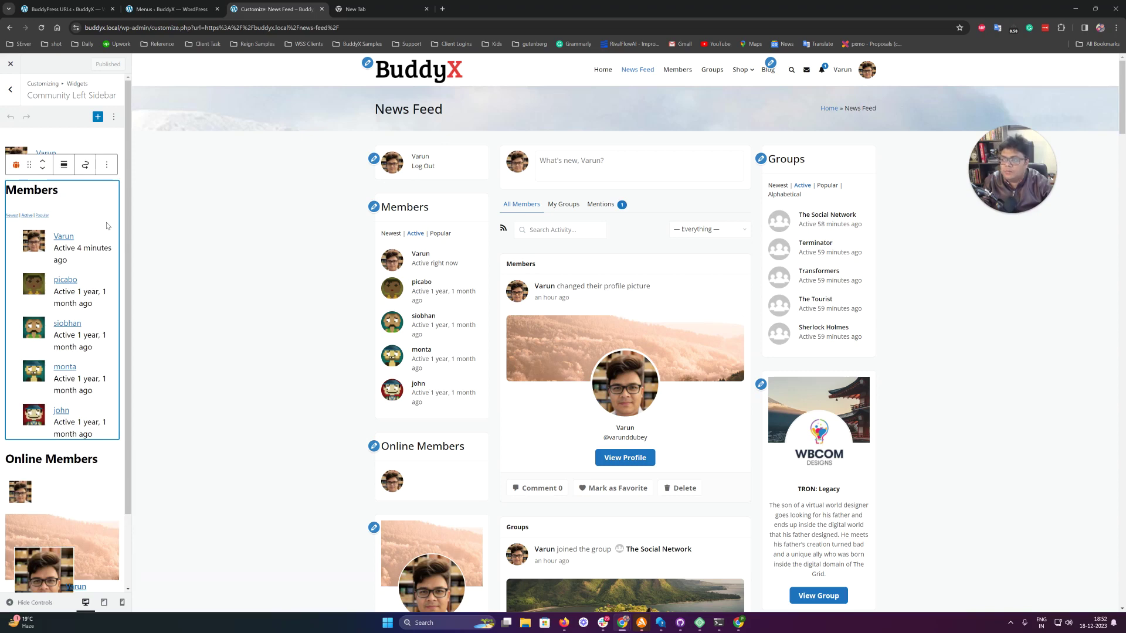
{"action": "scroll", "coordinate": [83, 387], "scroll_direction": "down", "scroll_amount": 2}
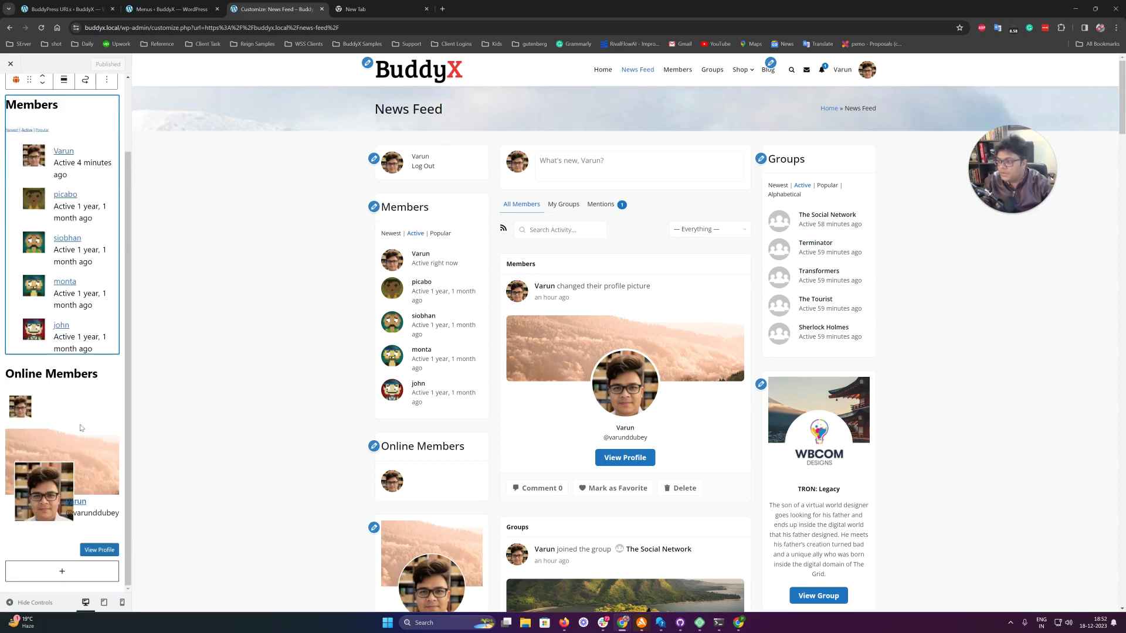
{"action": "left_click", "coordinate": [76, 408]}
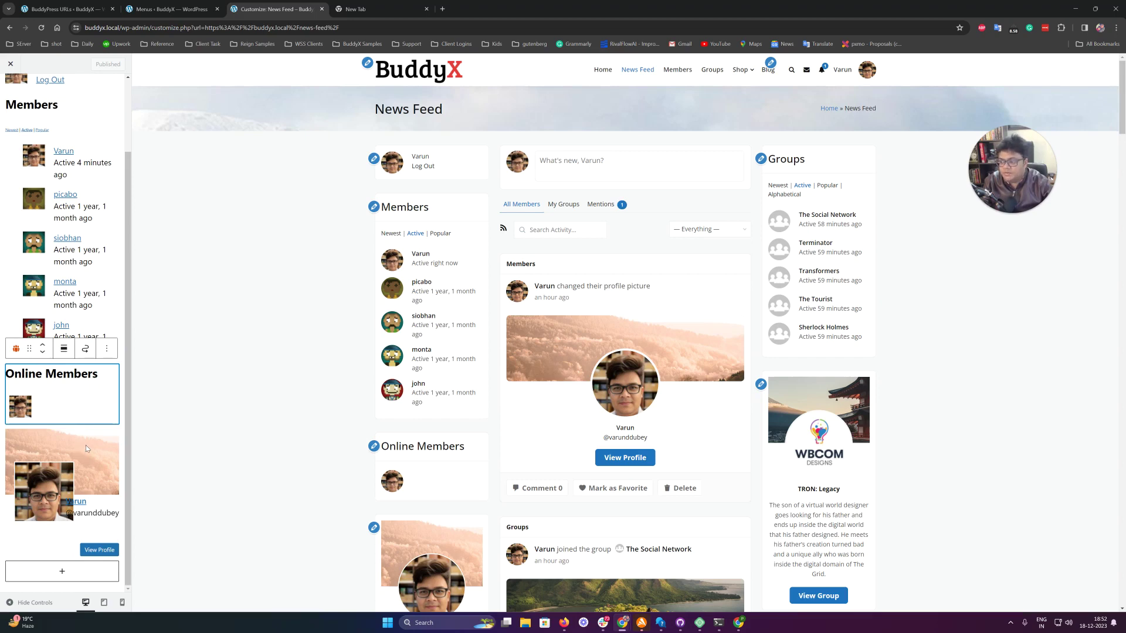
{"action": "left_click", "coordinate": [39, 538]}
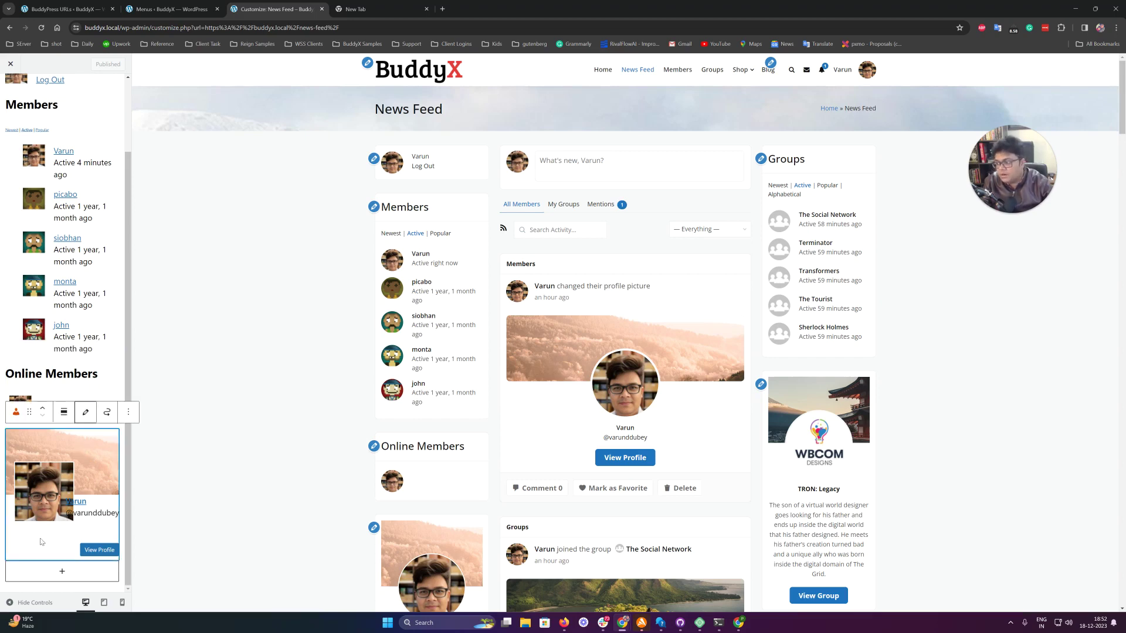
Reselect the Members block, then open the Activity Directory Right Sidebar via the Groups widget
{"action": "scroll", "coordinate": [296, 463], "scroll_direction": "down", "scroll_amount": 3}
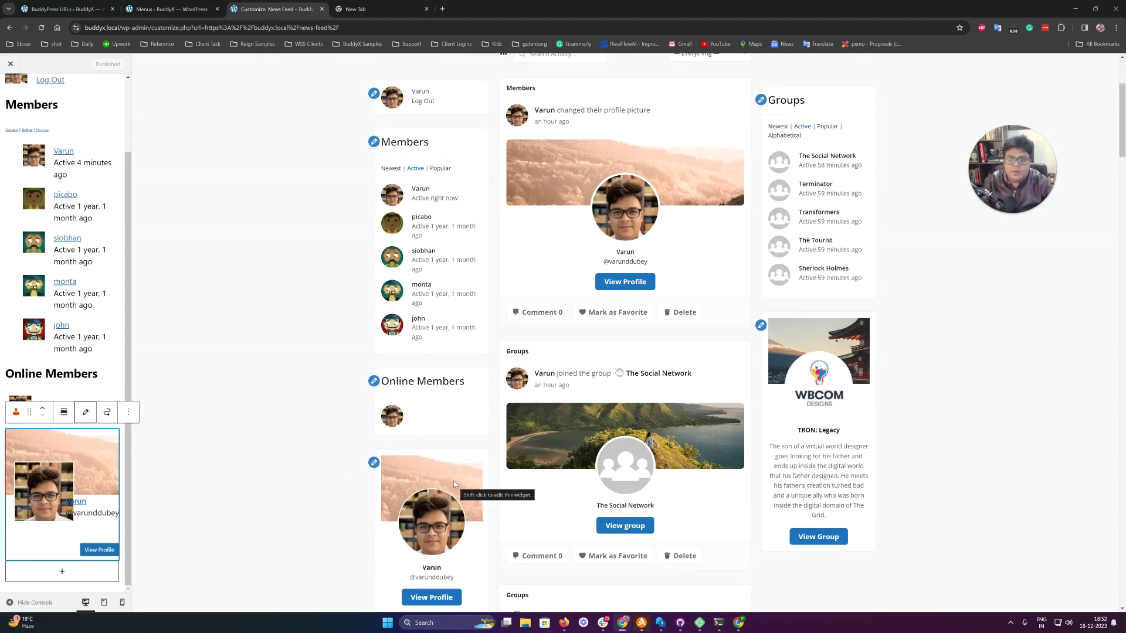
{"action": "left_click", "coordinate": [311, 500]}
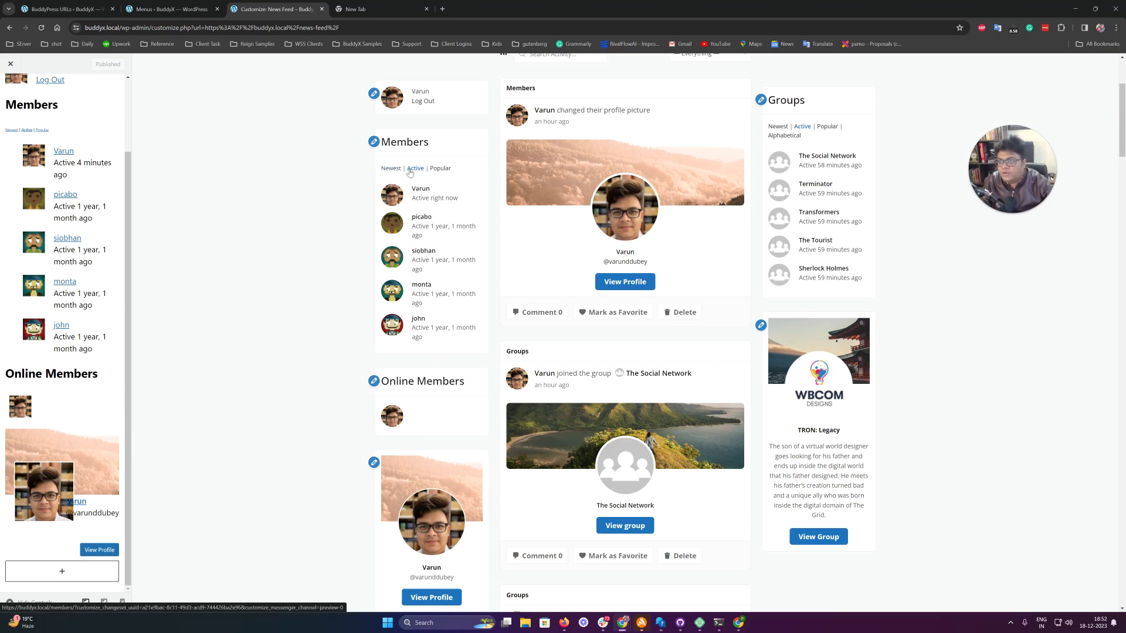
{"action": "left_click", "coordinate": [67, 132]}
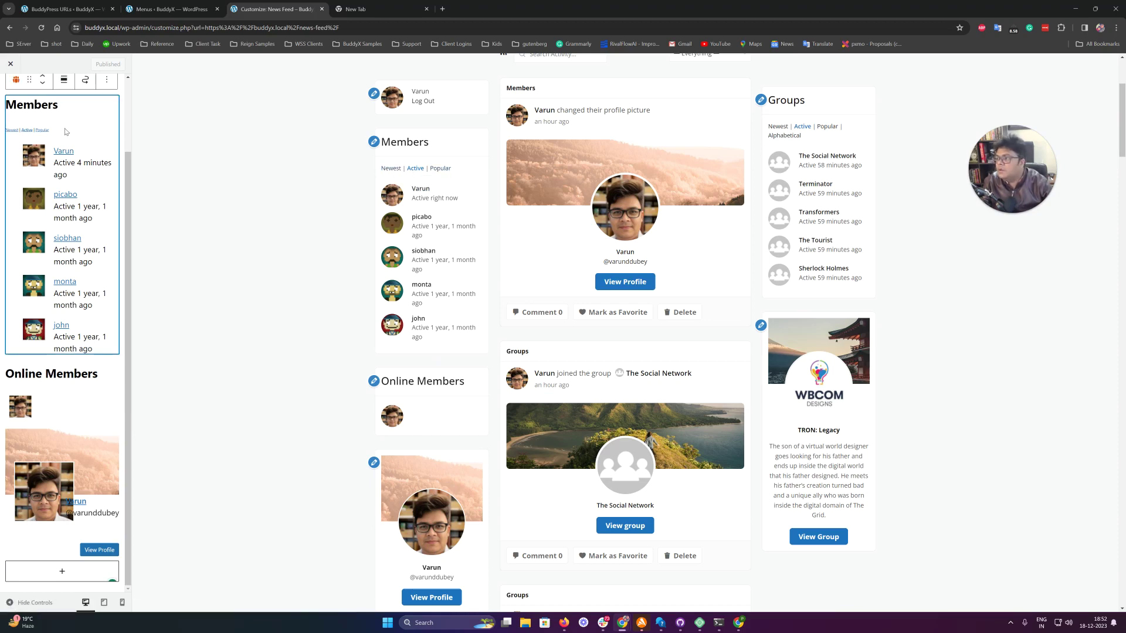
{"action": "scroll", "coordinate": [326, 186], "scroll_direction": "up", "scroll_amount": 3}
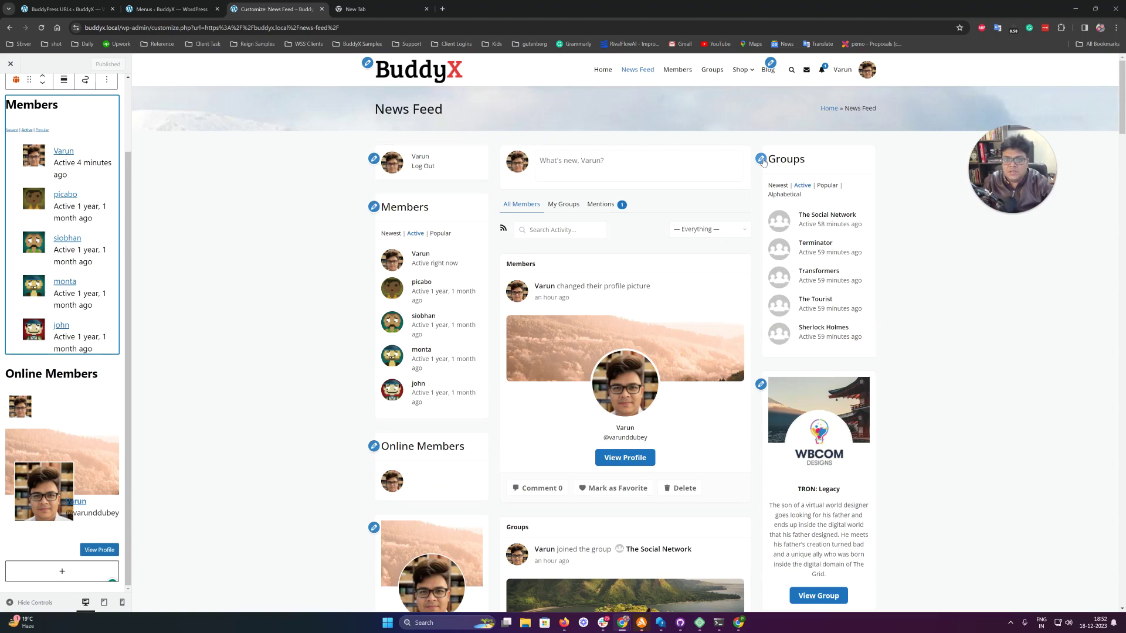
{"action": "left_click", "coordinate": [761, 159]}
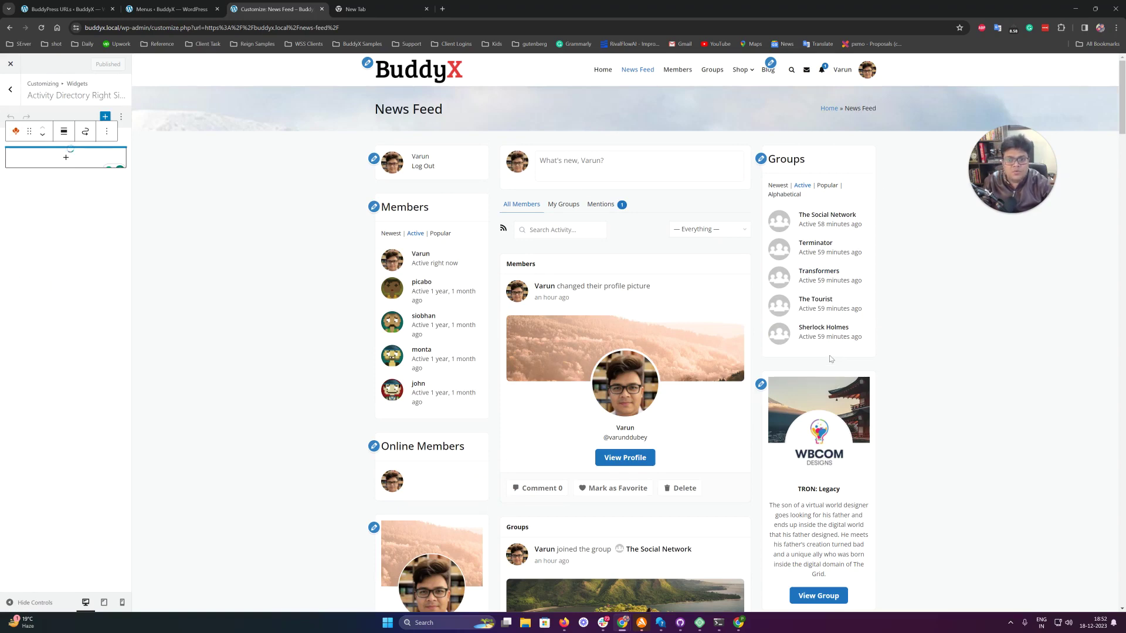
Check the Groups block in the Activity Directory sidebar, then preview the Members directory page
{"action": "scroll", "coordinate": [833, 357], "scroll_direction": "down", "scroll_amount": 3}
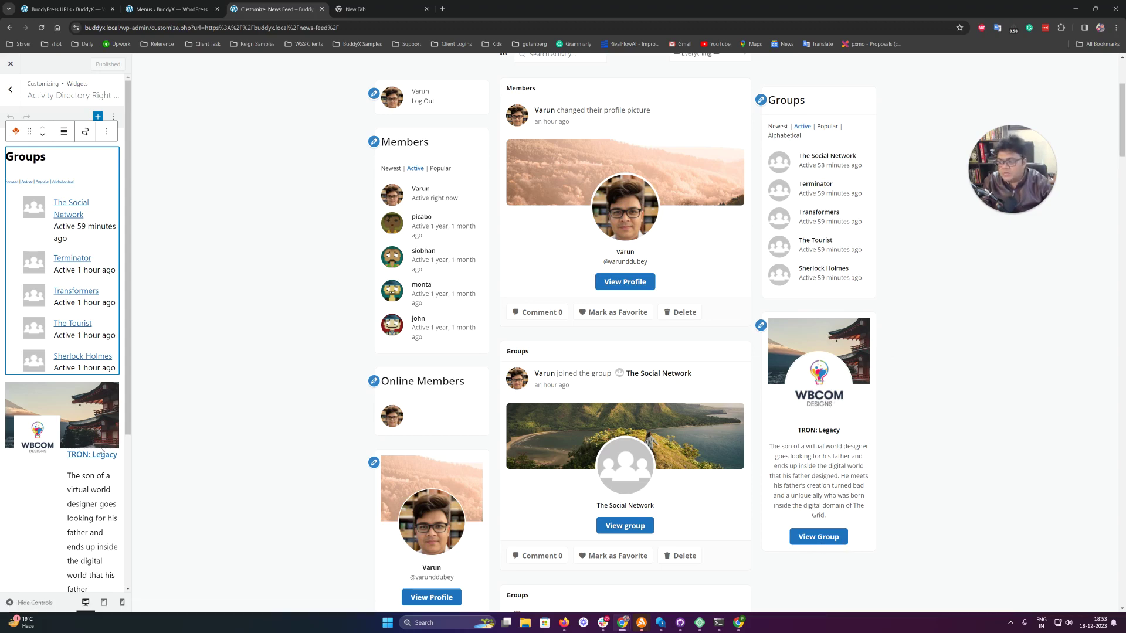
{"action": "scroll", "coordinate": [725, 346], "scroll_direction": "up", "scroll_amount": 2}
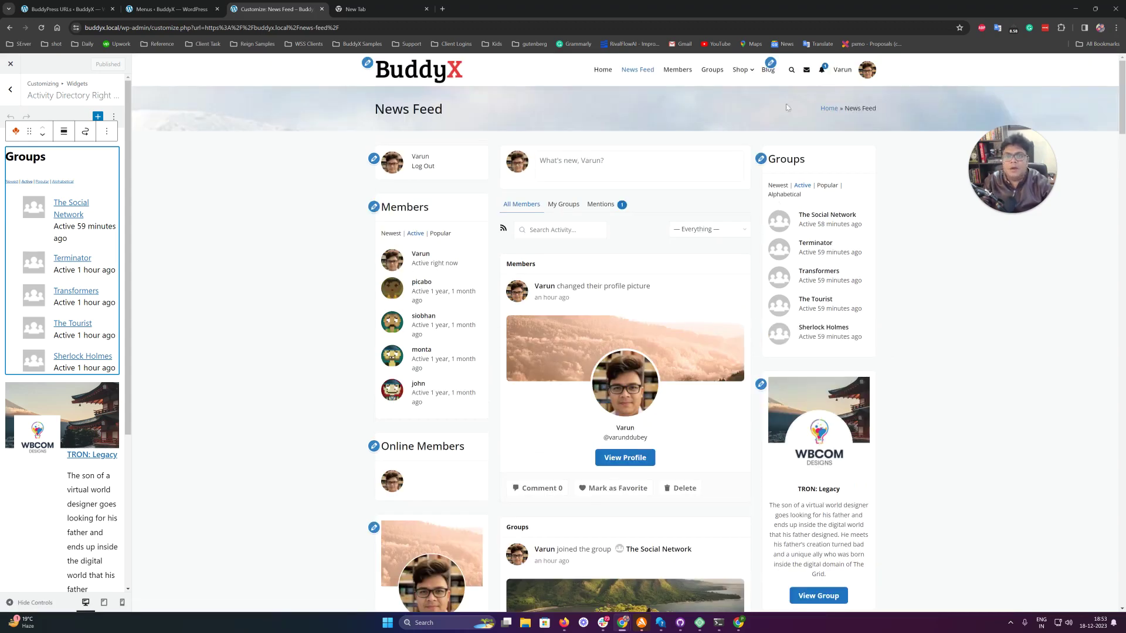
{"action": "left_click", "coordinate": [677, 71]}
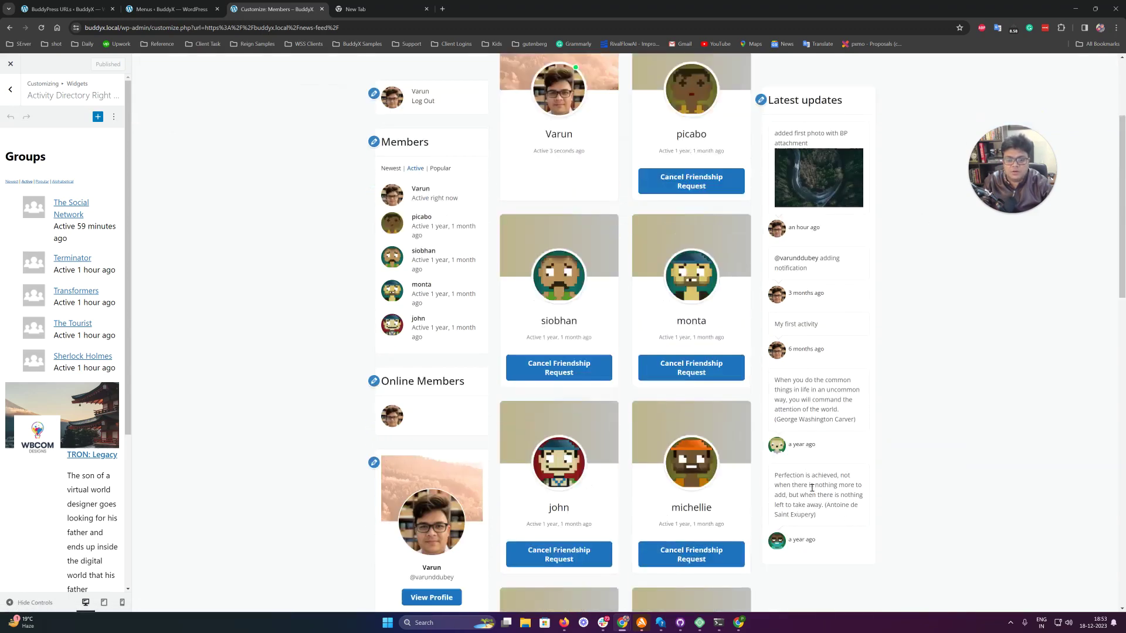
Turn off round Avatar Style in Community Settings > General Setting and publish square avatars
{"action": "left_click", "coordinate": [12, 89]}
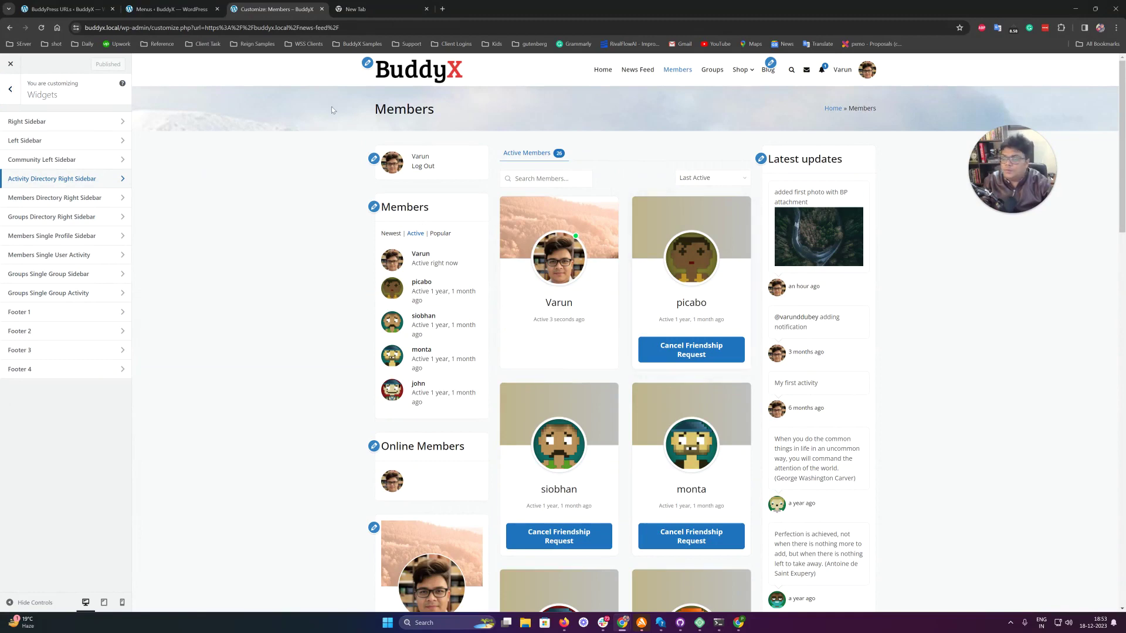
{"action": "left_click", "coordinate": [11, 90]}
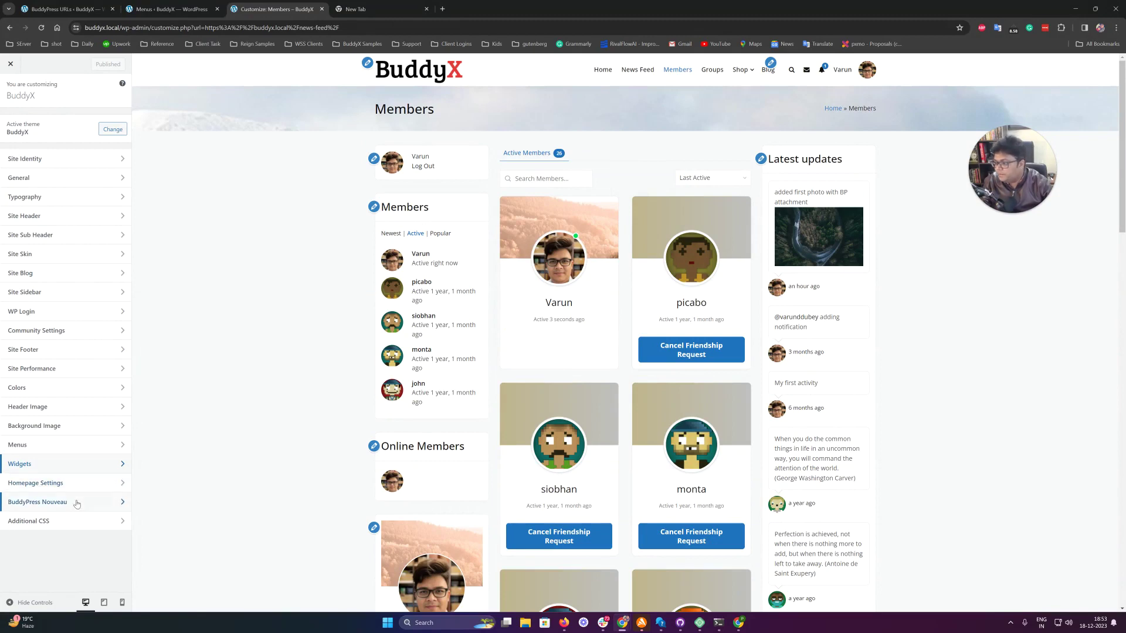
{"action": "left_click", "coordinate": [71, 332]}
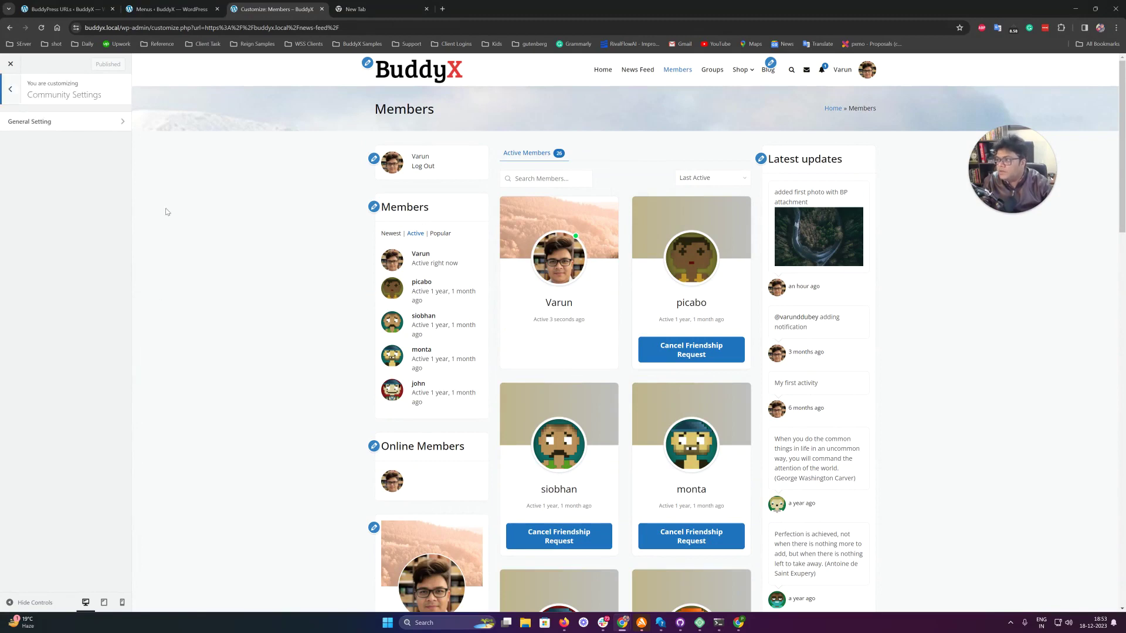
{"action": "left_click", "coordinate": [65, 124]}
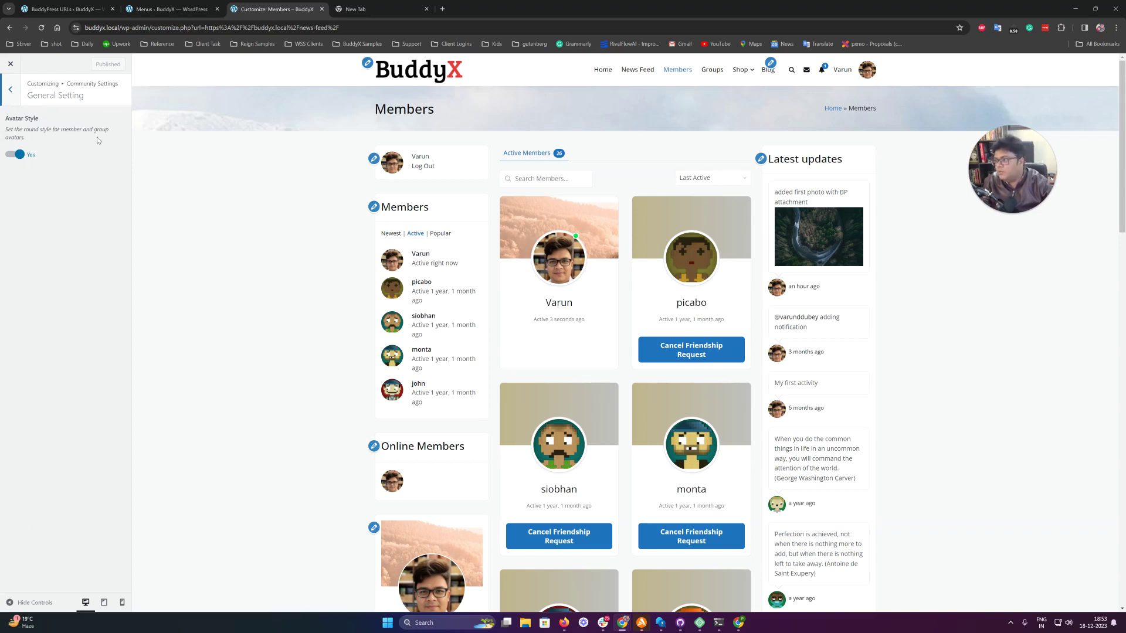
{"action": "left_click", "coordinate": [14, 155]}
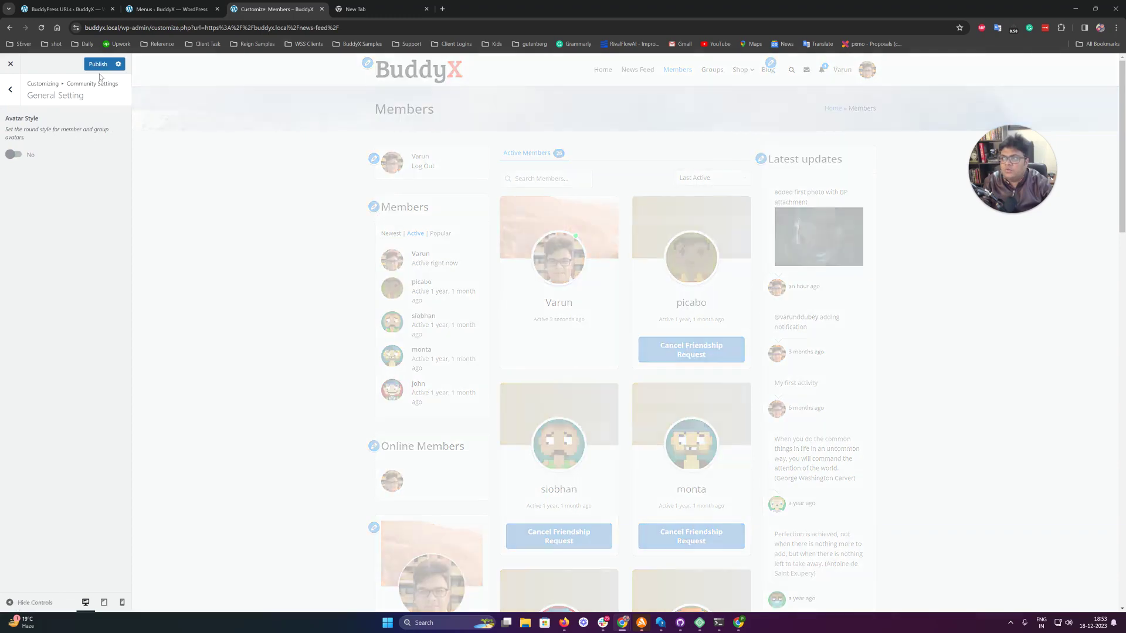
{"action": "left_click", "coordinate": [98, 63]}
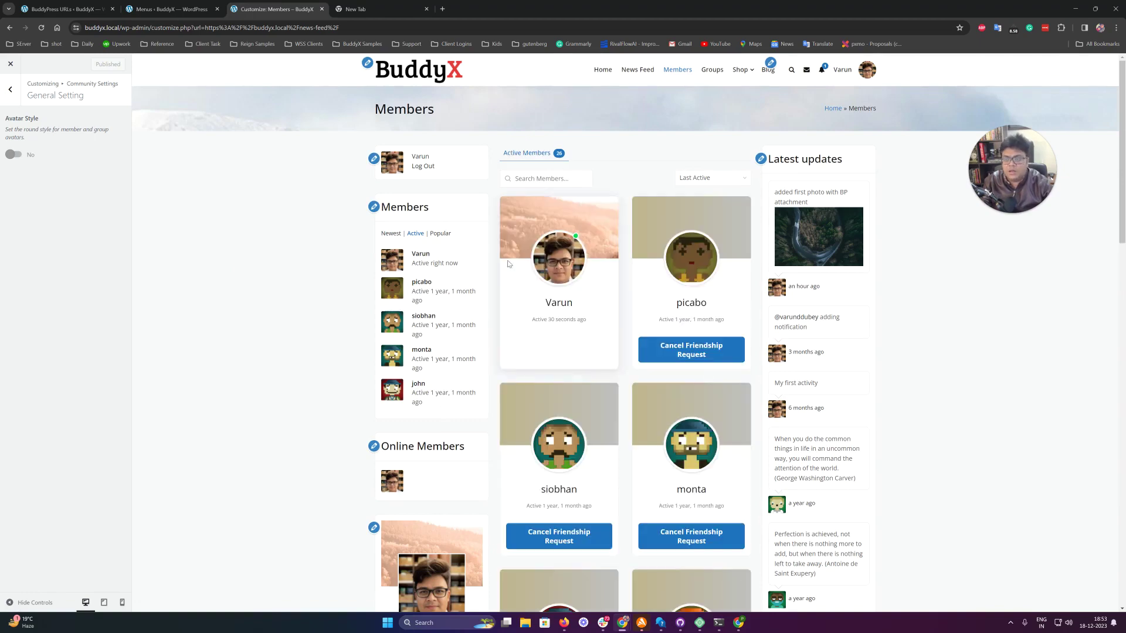
Switch the round Avatar Style back on and publish it
{"action": "scroll", "coordinate": [695, 324], "scroll_direction": "down", "scroll_amount": 15}
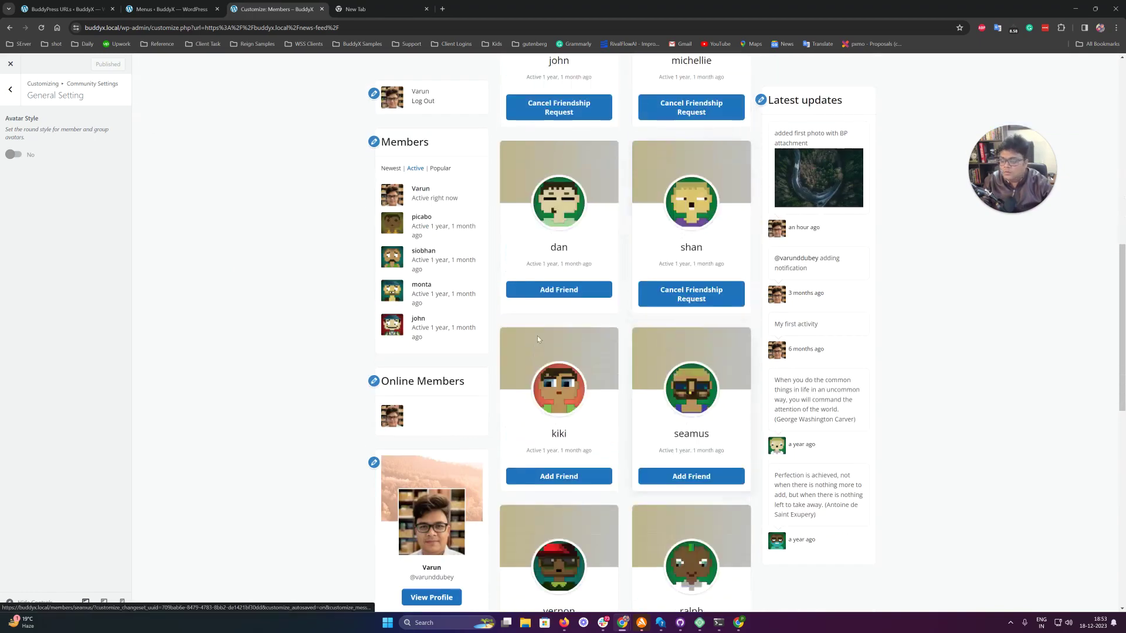
{"action": "left_click", "coordinate": [13, 155]}
{"action": "left_click", "coordinate": [99, 66]}
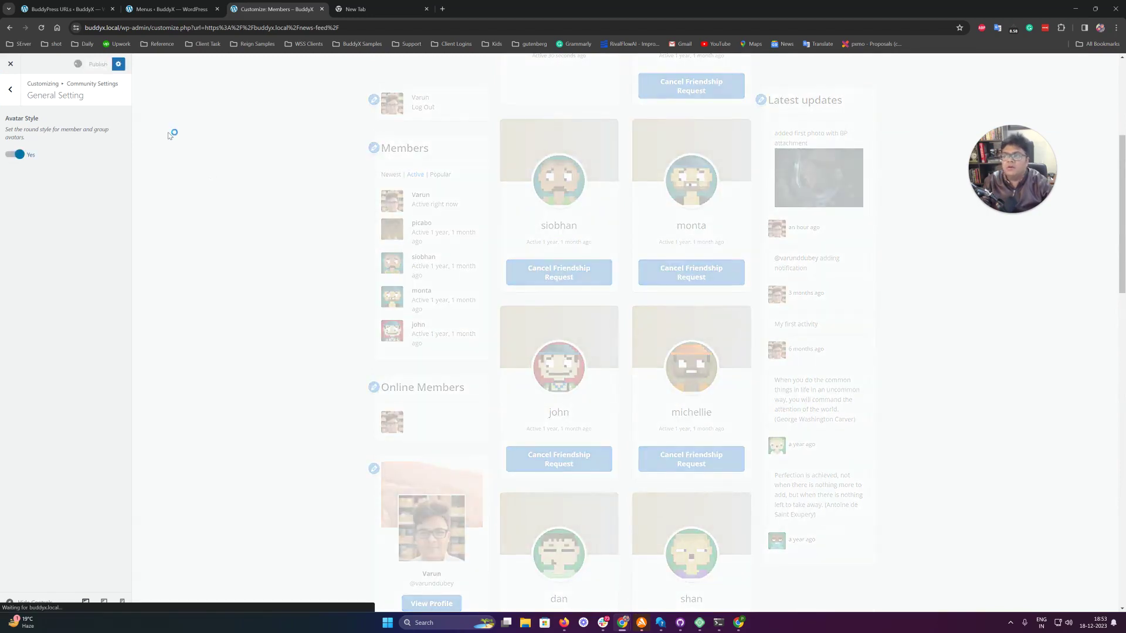